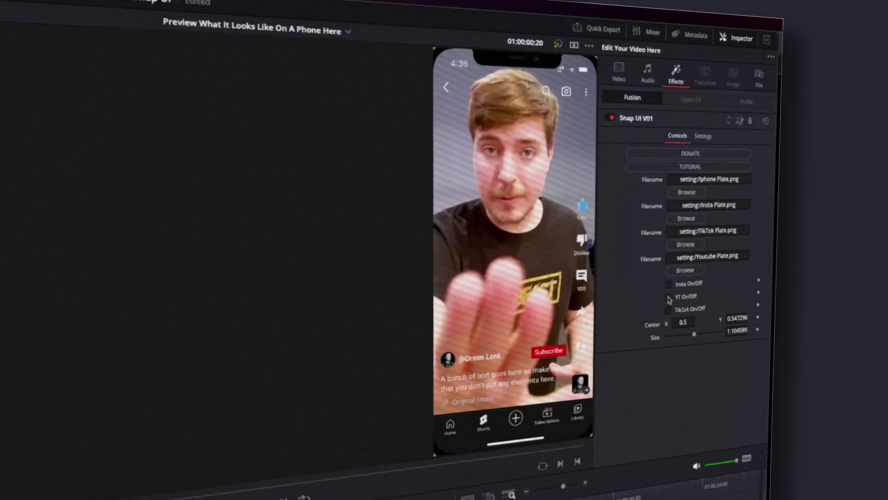
# Step: Toggle the YT On/Off option of the Snap UI V01 effect
pyautogui.click(668, 297)
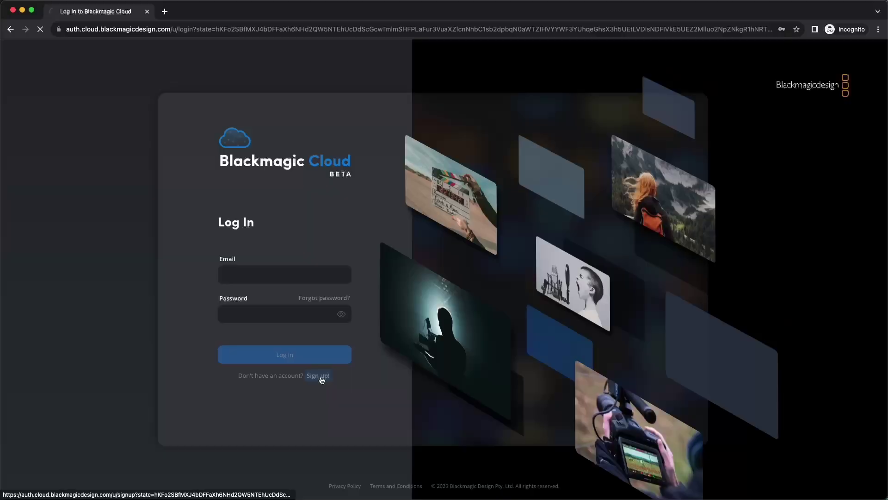
# Step: Open the sign-up page for a new Blackmagic Cloud account
pyautogui.click(321, 378)
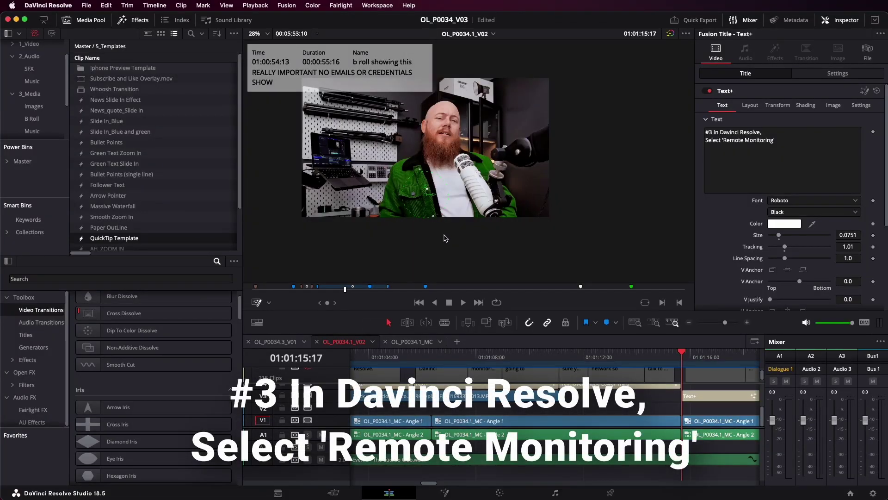
# Step: Switch to DaVinci Resolve and open Remote Monitoring
pyautogui.click(377, 5)
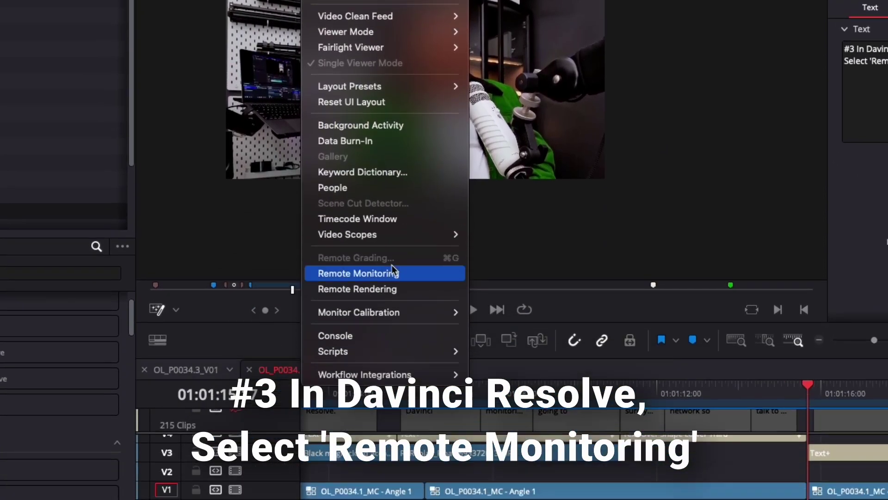
pyautogui.click(393, 270)
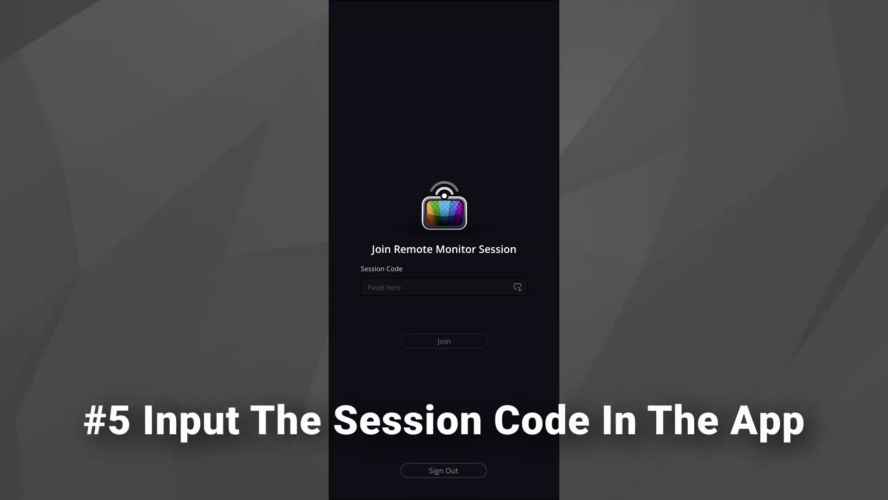
# Step: In the phone's remote monitor app, enter the session code and submit it to join the session
pyautogui.click(444, 146)
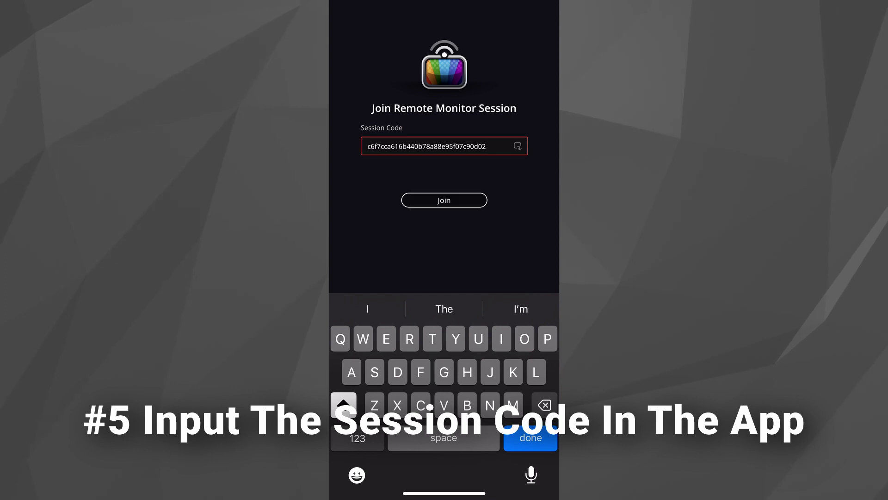
pyautogui.press('Return')
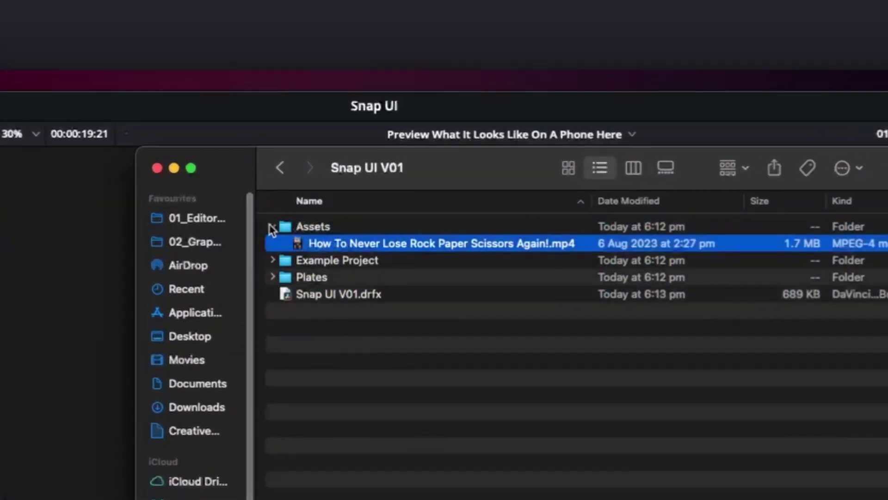
# Step: In the Snap UI V01 folder, collapse Assets and expand Example Project to view its contents
pyautogui.click(272, 226)
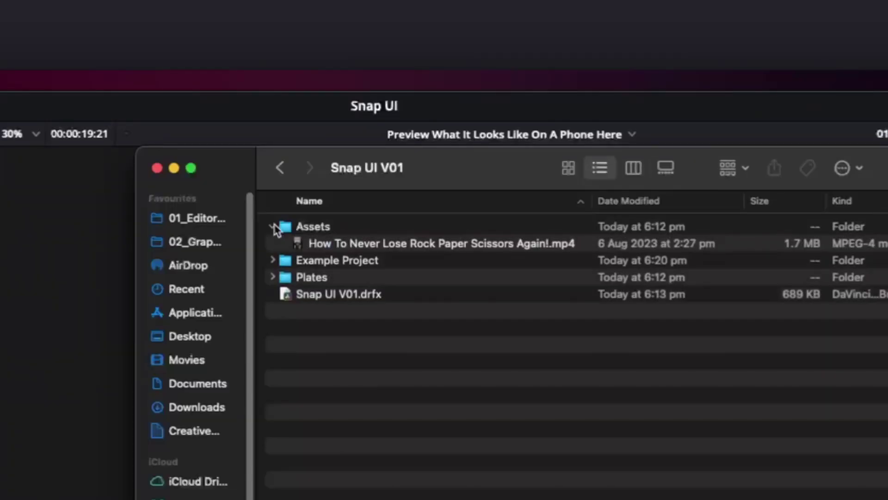
pyautogui.click(273, 243)
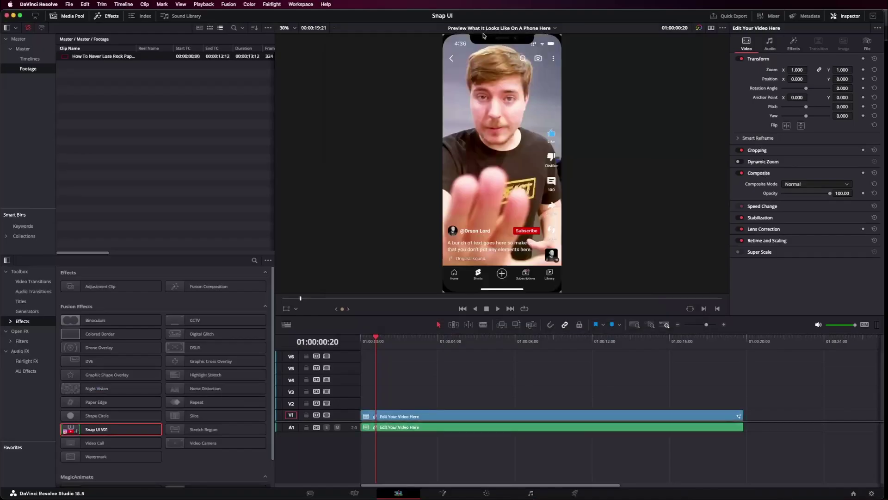
# Step: Set the Snap UI V01 effect's iPhone plate file to Iphone Plate.png from the Plates folder and check its path
pyautogui.click(792, 45)
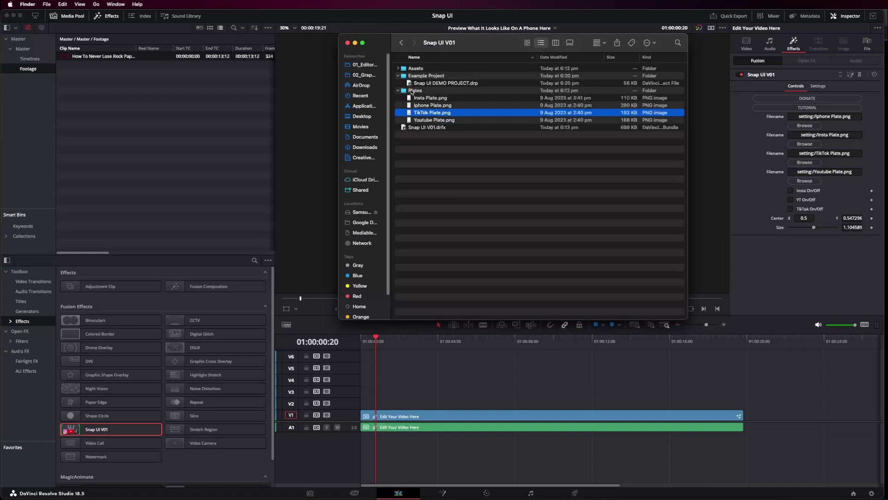
pyautogui.click(411, 91)
pyautogui.press('super+Tab')
pyautogui.click(854, 115)
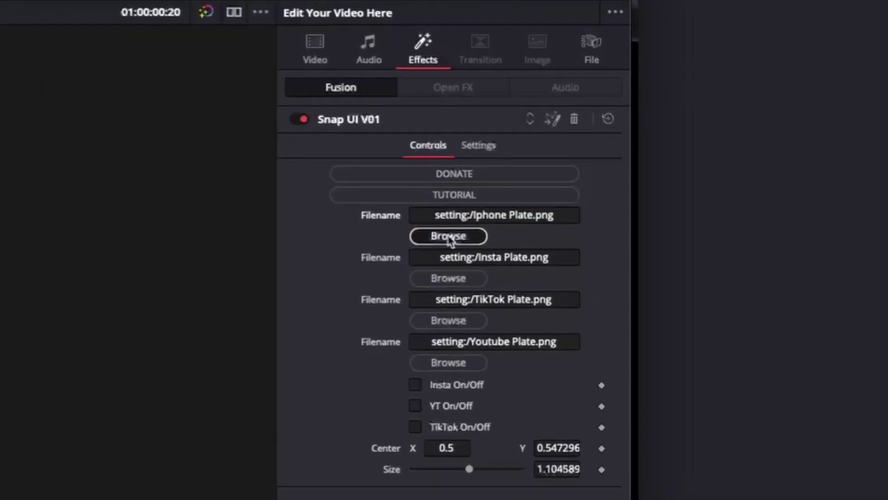
pyautogui.click(805, 126)
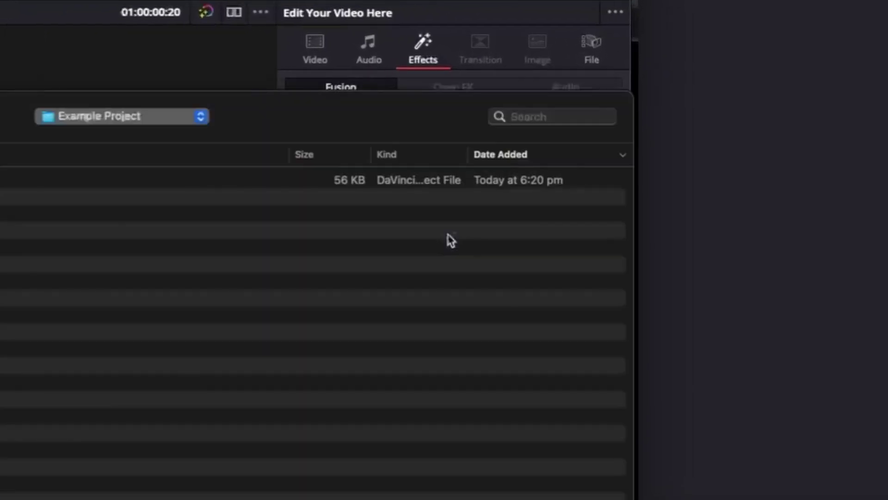
pyautogui.click(323, 215)
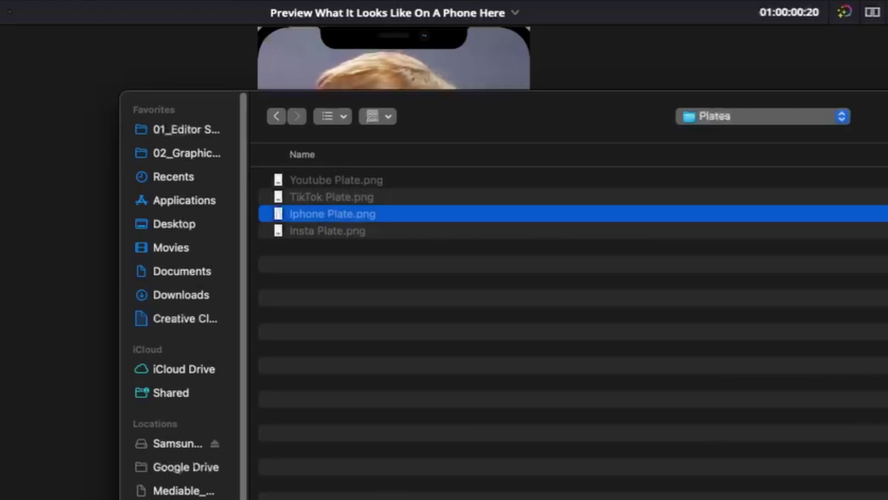
pyautogui.press('Return')
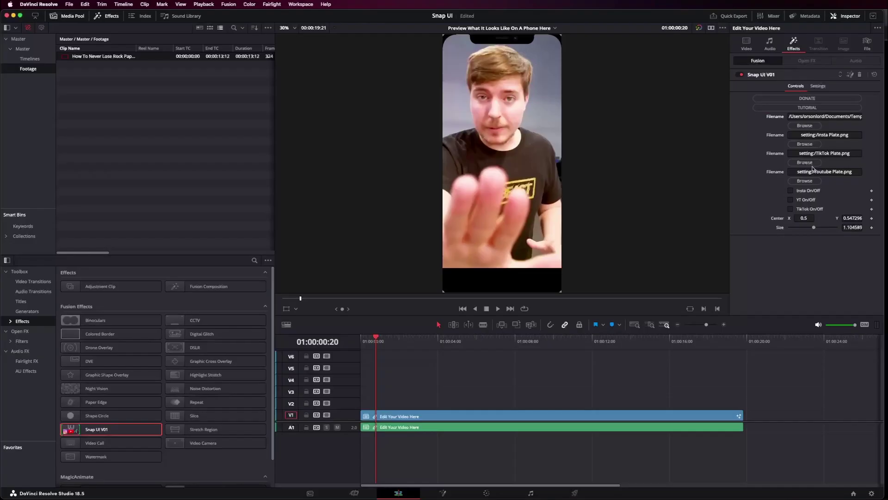
pyautogui.click(790, 116)
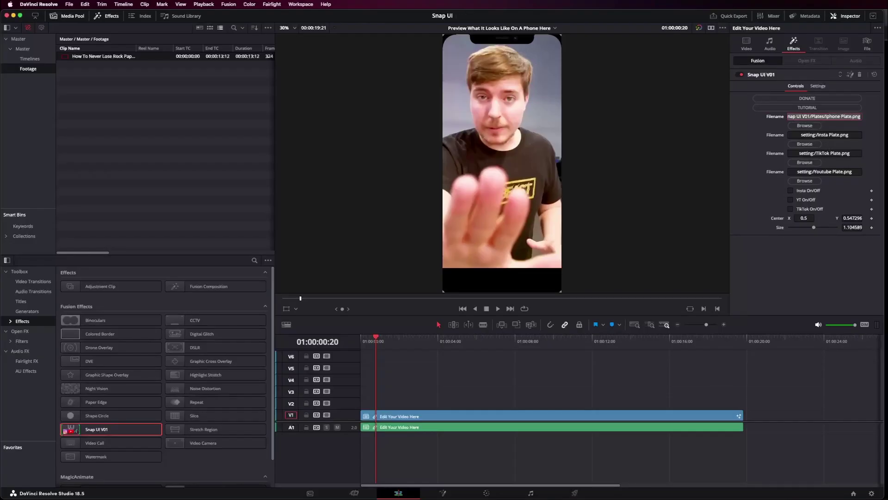
pyautogui.click(805, 125)
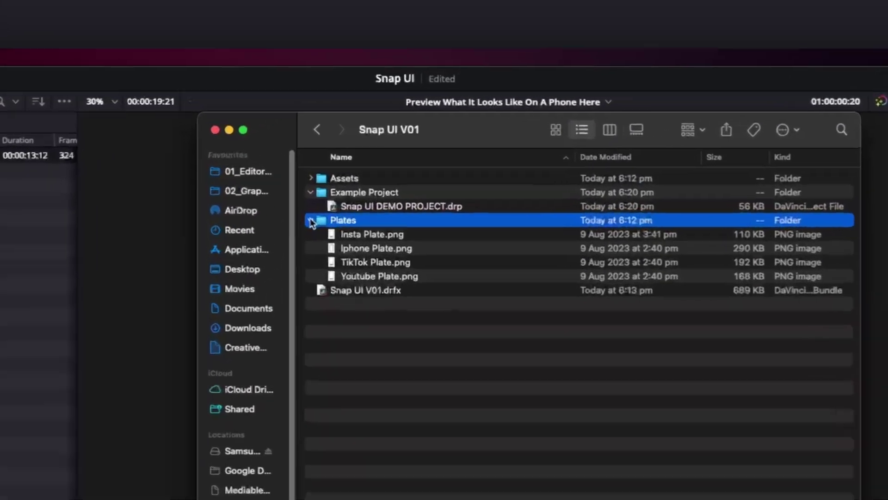
# Step: Install the Snap UI V01.drfx template bundle from the Snap UI V01 folder, overwriting the existing bundle
pyautogui.click(332, 116)
pyautogui.click(274, 245)
pyautogui.click(333, 277)
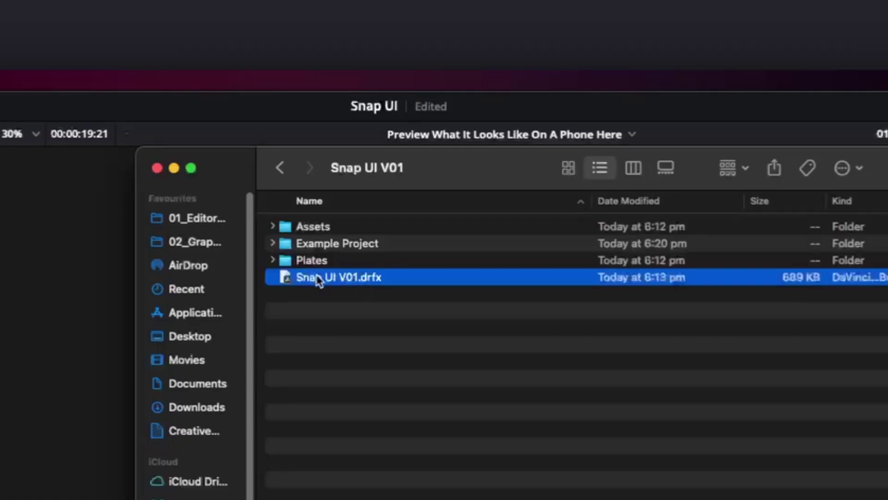
pyautogui.doubleClick(318, 278)
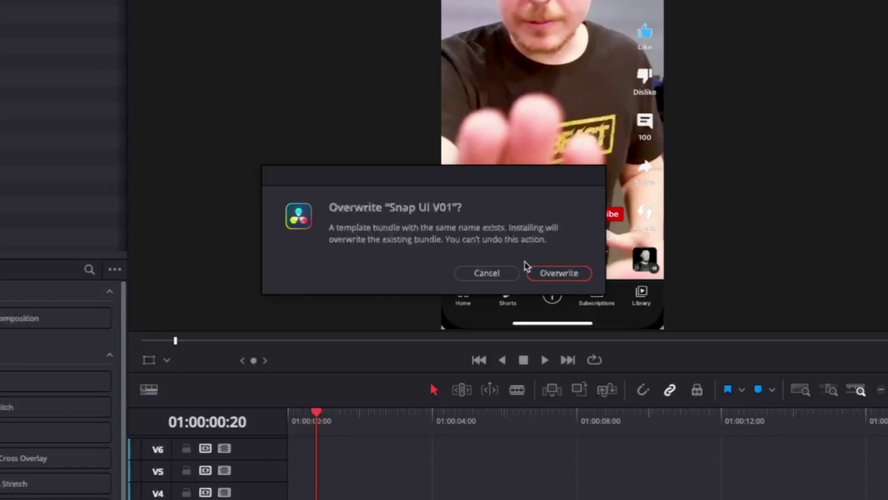
pyautogui.click(562, 274)
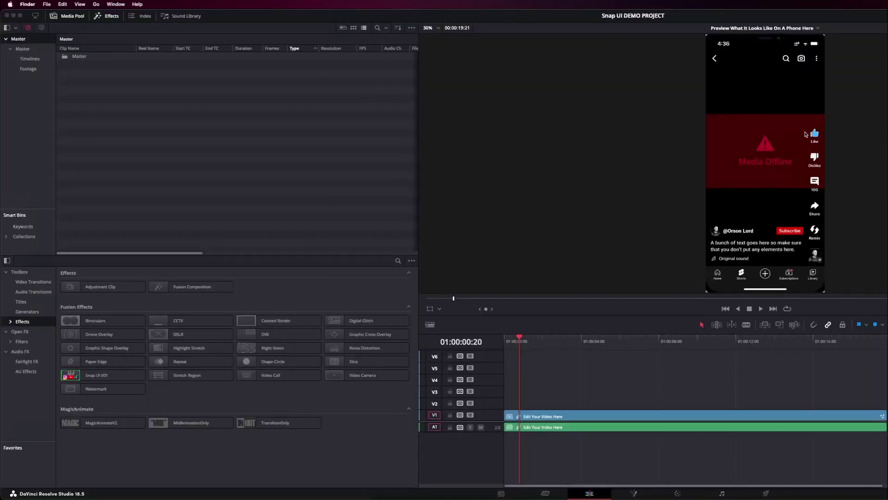
# Step: Relink the offline clips of the Master bin to the Snap UI V01 folder, using a comprehensive search
pyautogui.click(33, 59)
pyautogui.click(28, 68)
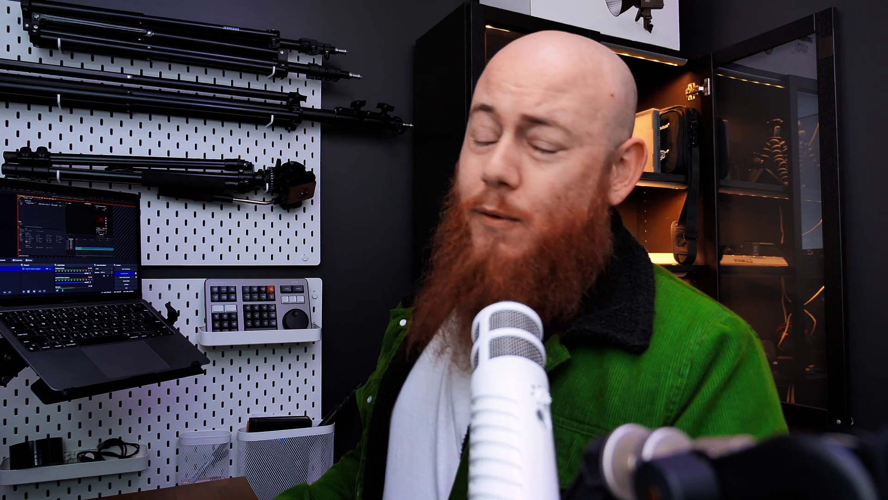
pyautogui.rightClick(23, 42)
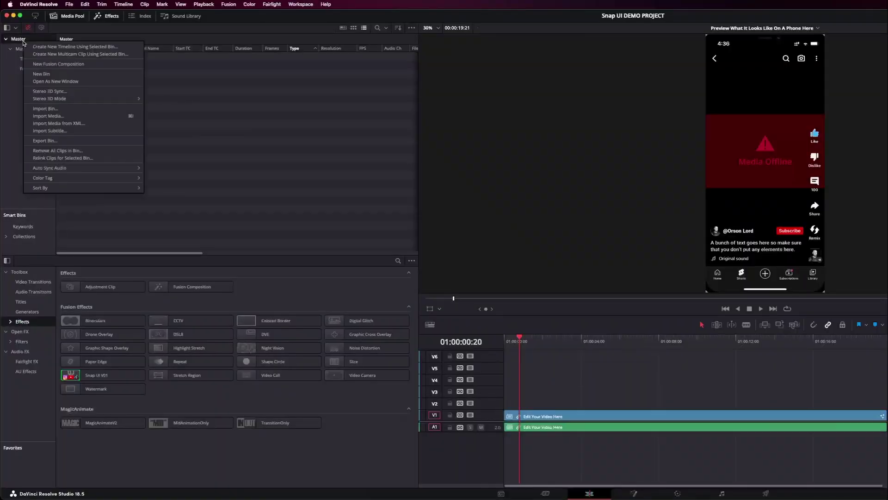
pyautogui.click(55, 159)
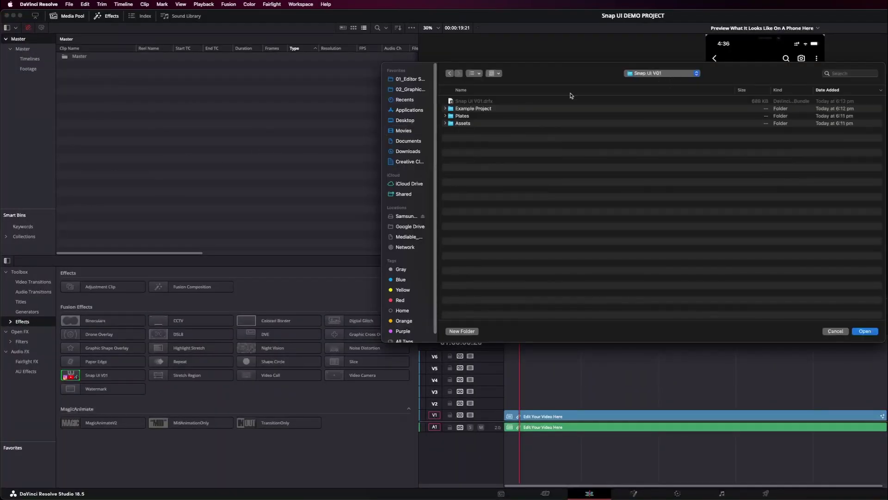
pyautogui.click(865, 332)
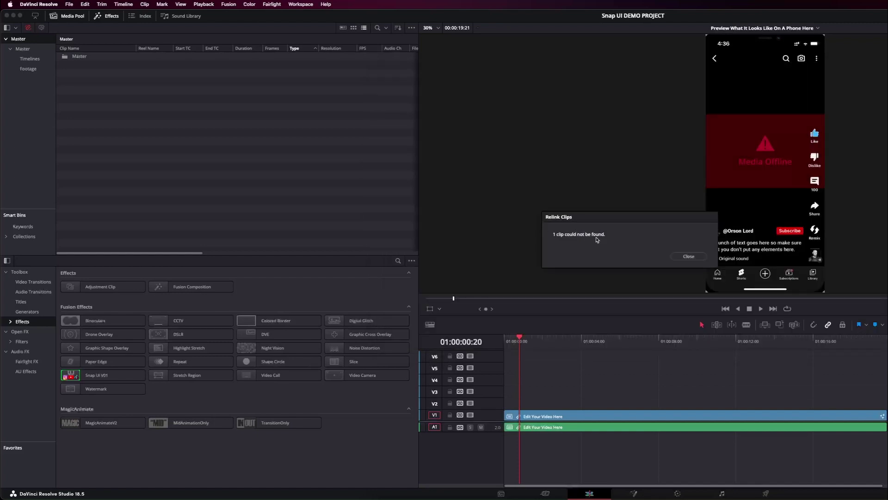
pyautogui.click(689, 257)
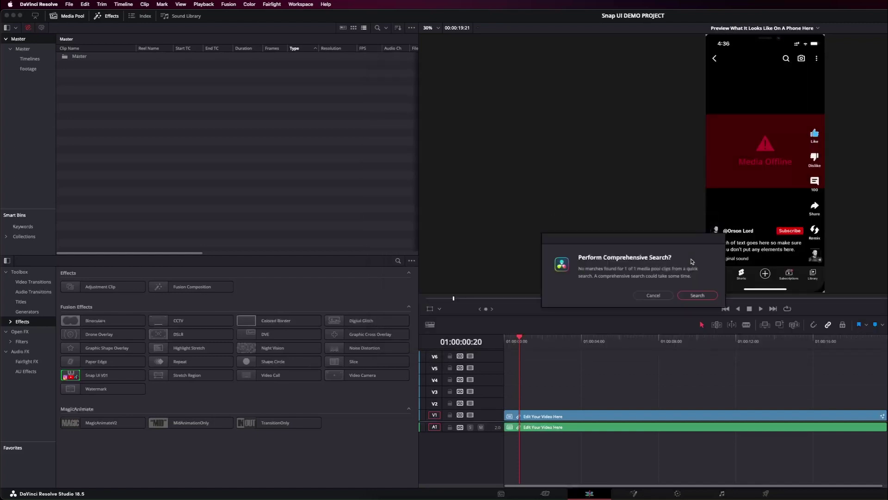
pyautogui.click(696, 296)
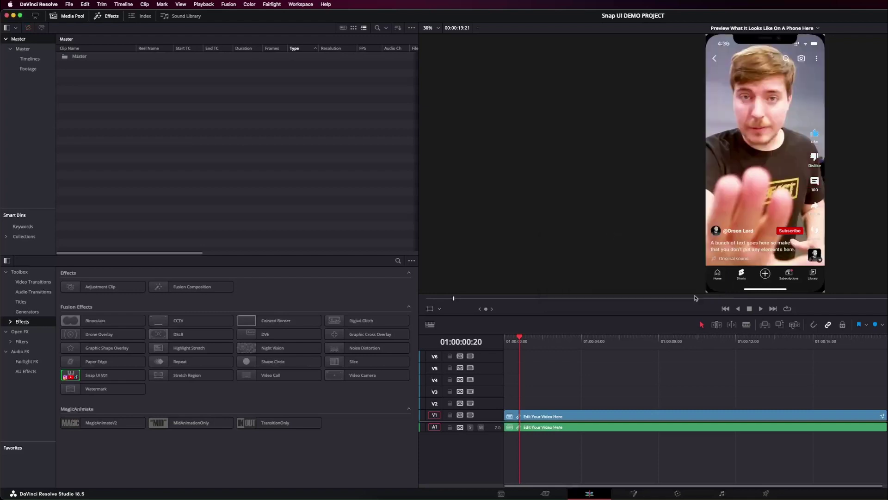
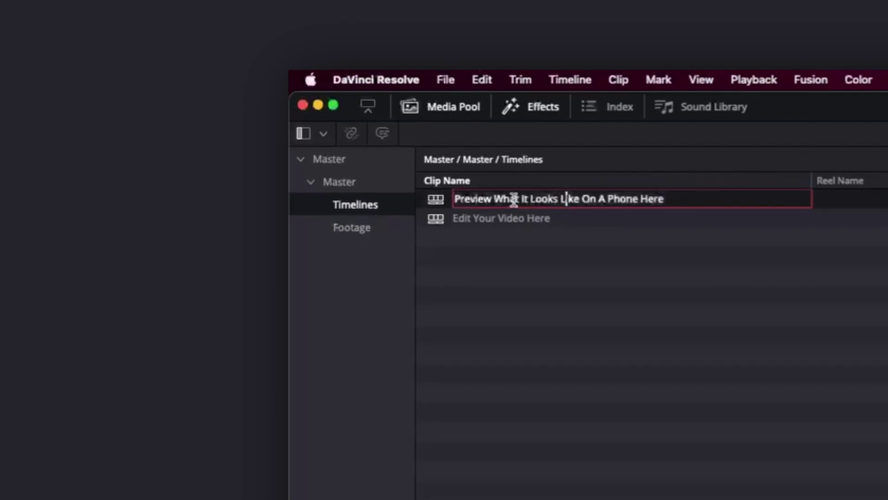
# Step: Open the Edit Your Video Here timeline and select its source video in the Footage bin
pyautogui.click(496, 222)
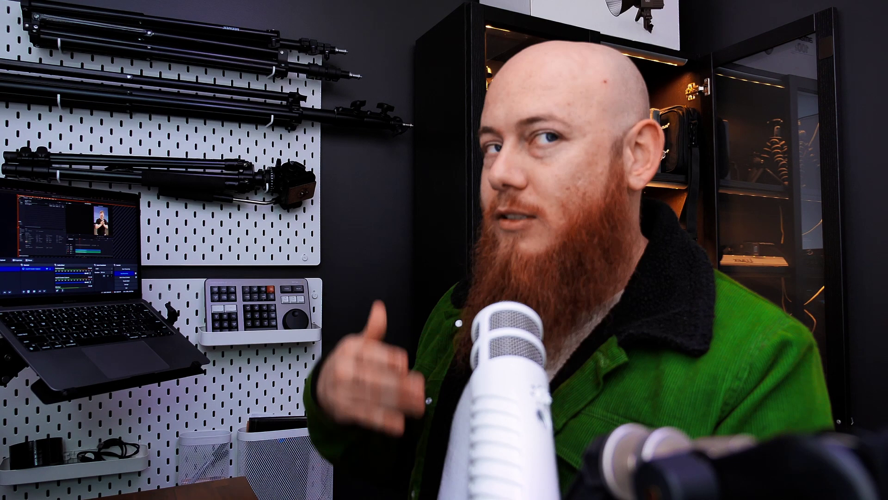
pyautogui.click(362, 227)
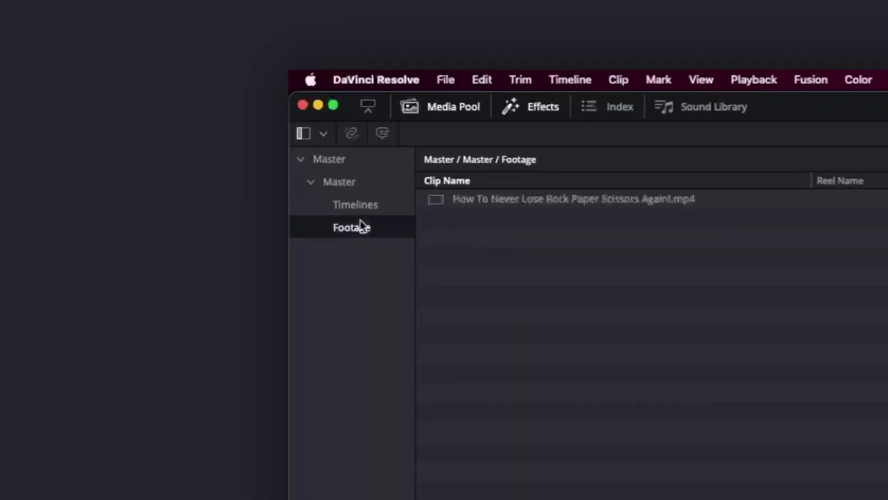
pyautogui.click(523, 200)
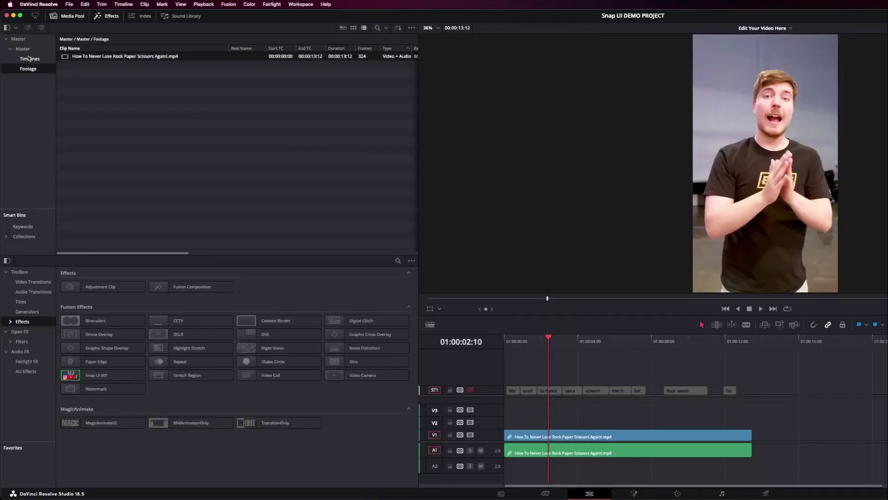
# Step: In the Timelines bin, select the Edit Your Video Here and Preview What It Looks Like On A Phone Here timelines to inspect their metadata
pyautogui.click(69, 58)
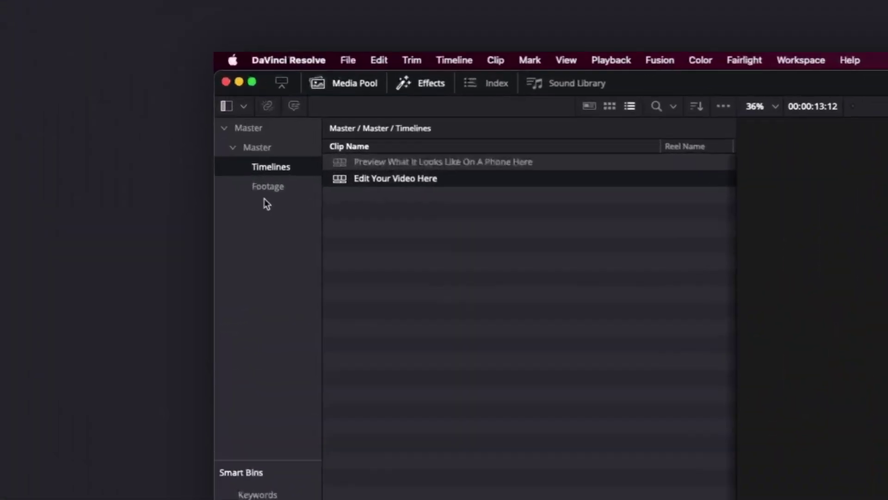
pyautogui.click(393, 178)
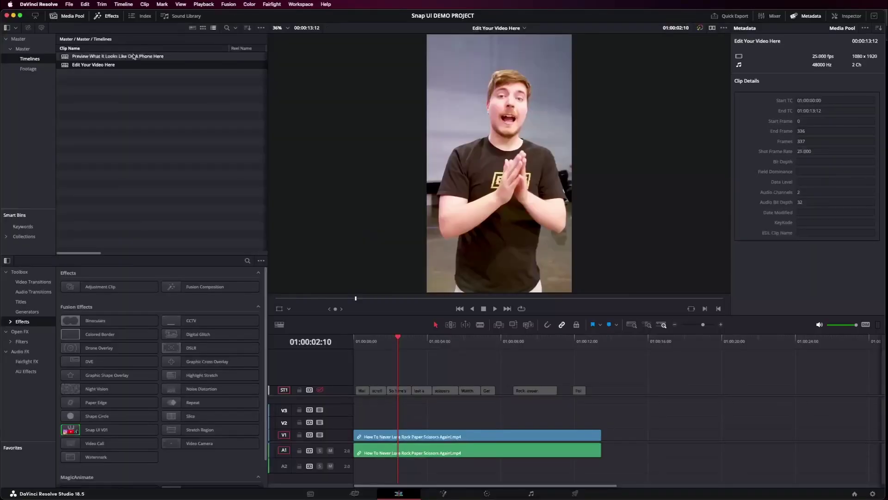
pyautogui.click(134, 56)
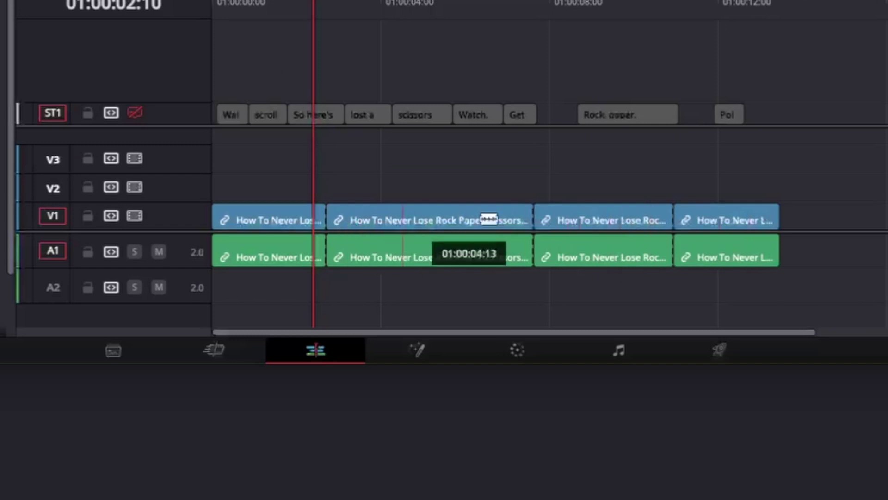
# Step: Delete a middle segment of the cut-up video in the Edit Your Video Here timeline
pyautogui.click(439, 262)
pyautogui.press('Delete')
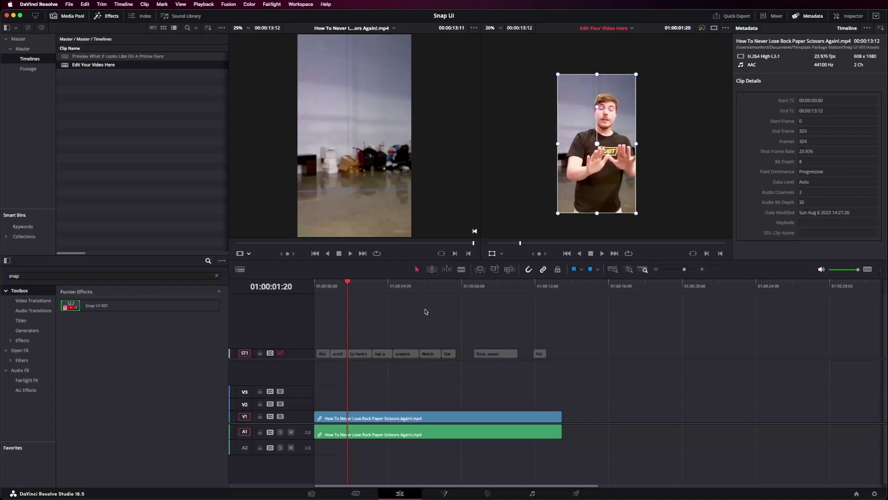
# Step: Try the Snap UI V01 effect directly on the video clip in the Edit Your Video Here timeline
pyautogui.moveTo(79, 306); pyautogui.dragTo(390, 417)
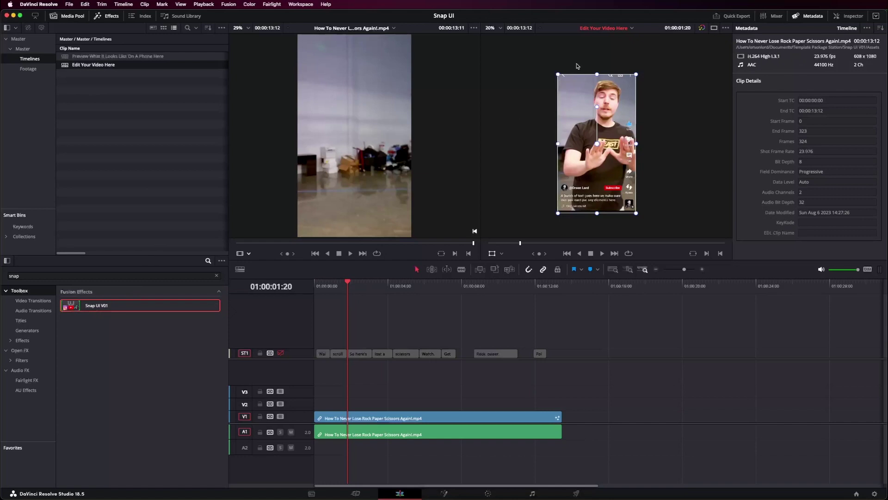
# Step: Open the Preview What It Looks Like On A Phone Here timeline and select its nested clip for inspection
pyautogui.doubleClick(97, 56)
pyautogui.click(849, 15)
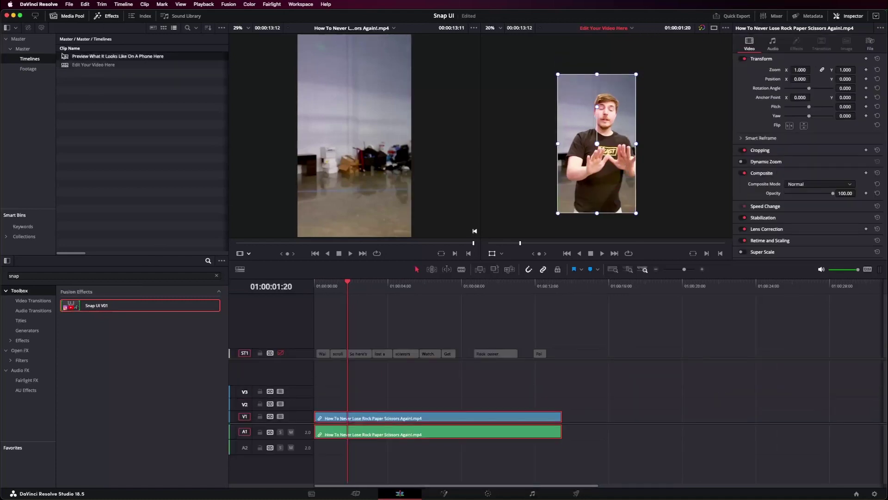
pyautogui.click(399, 389)
pyautogui.click(399, 389)
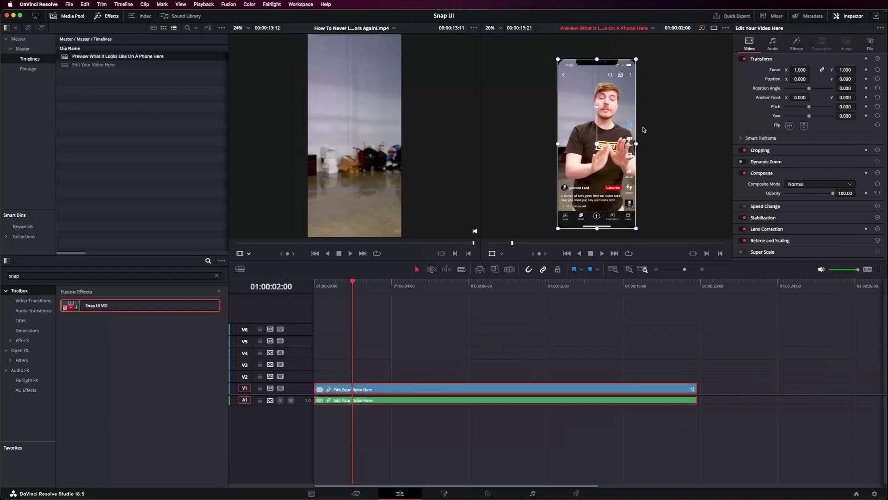
# Step: Apply the Snap UI V01 effect to the nested Edit Your Video Here clip in the phone preview timeline
pyautogui.press('Right')
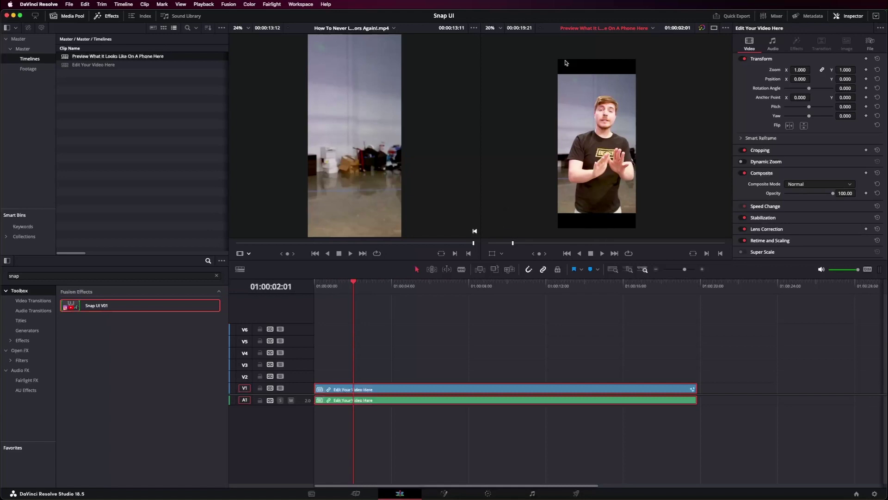
pyautogui.moveTo(340, 228)
pyautogui.moveTo(130, 309); pyautogui.dragTo(383, 392)
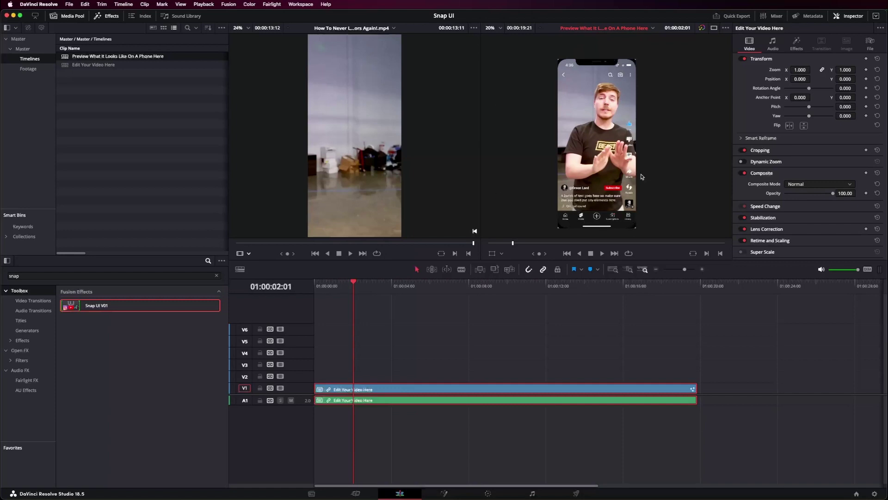
# Step: Show the metadata of the Preview What It Looks Like On A Phone Here timeline to check its resolution
pyautogui.click(407, 323)
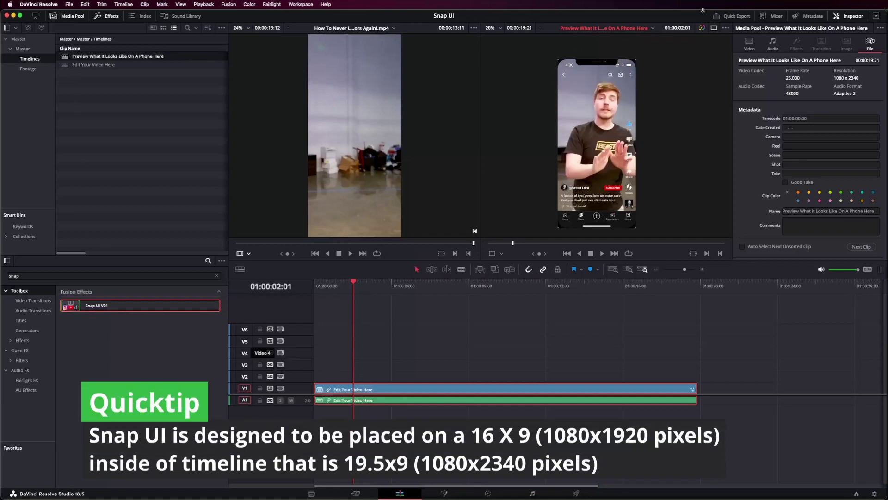
pyautogui.click(814, 16)
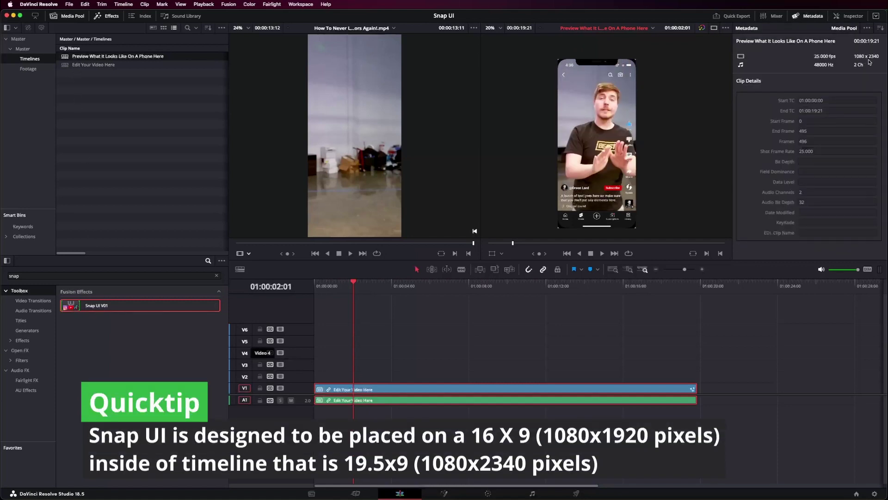